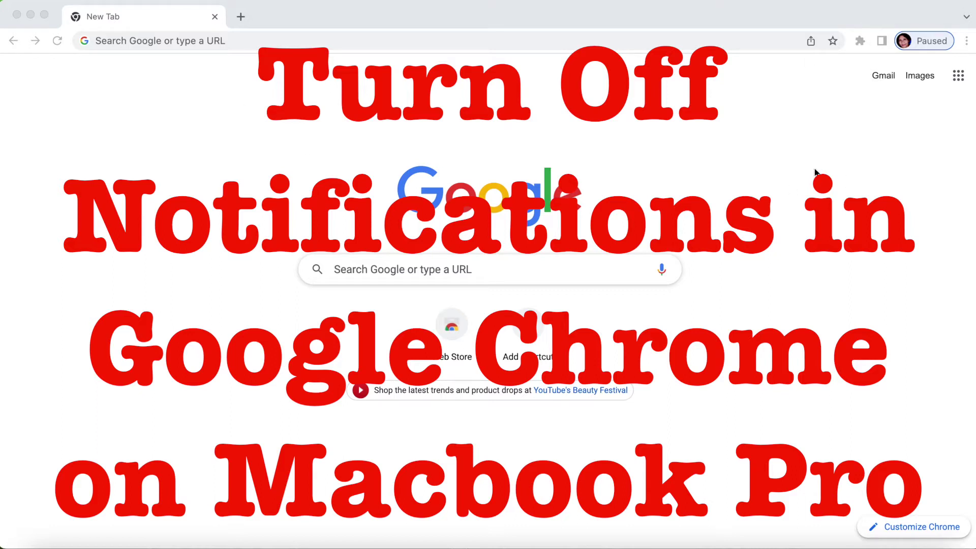
Step: Go to Chrome Settings > Privacy and security > Site Settings and reach the Notifications permission
left_click(967, 42)
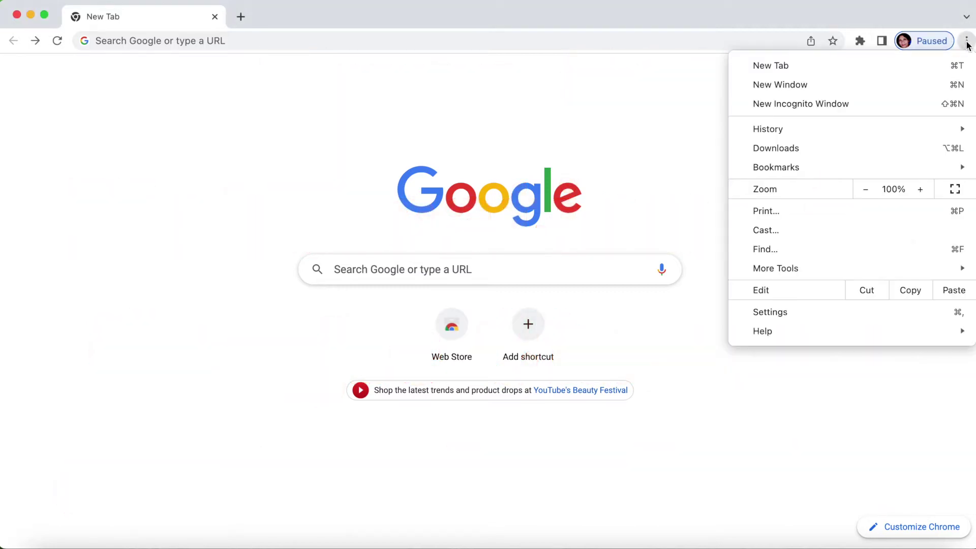
left_click(801, 314)
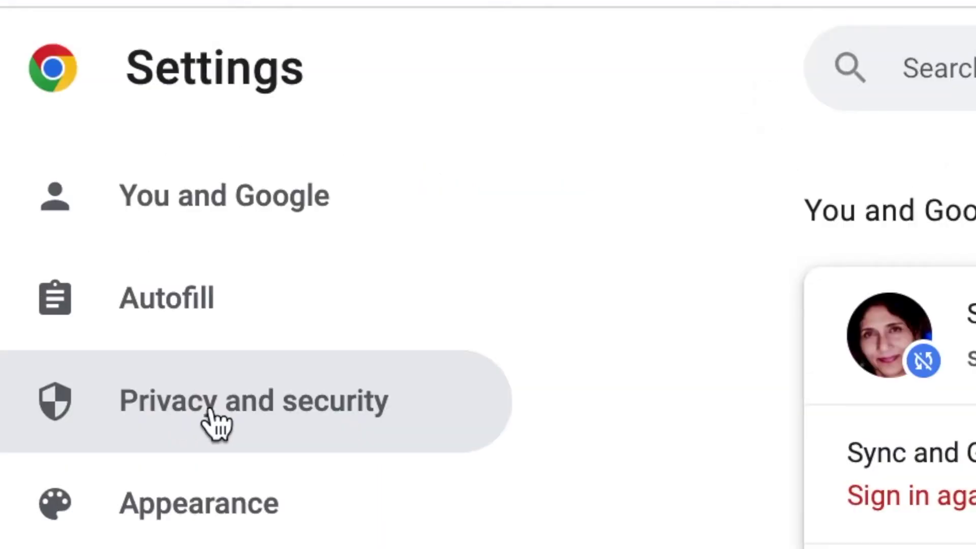
left_click(211, 411)
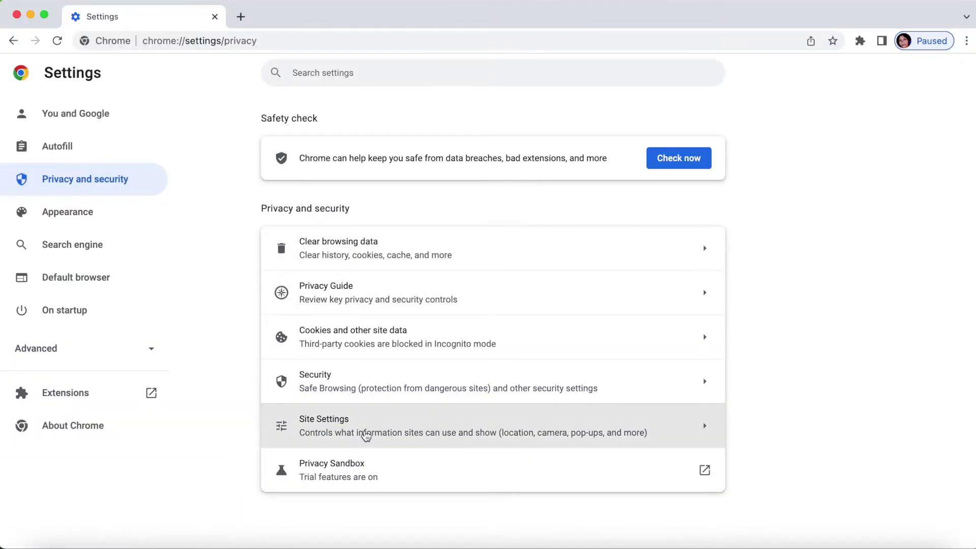
left_click(366, 436)
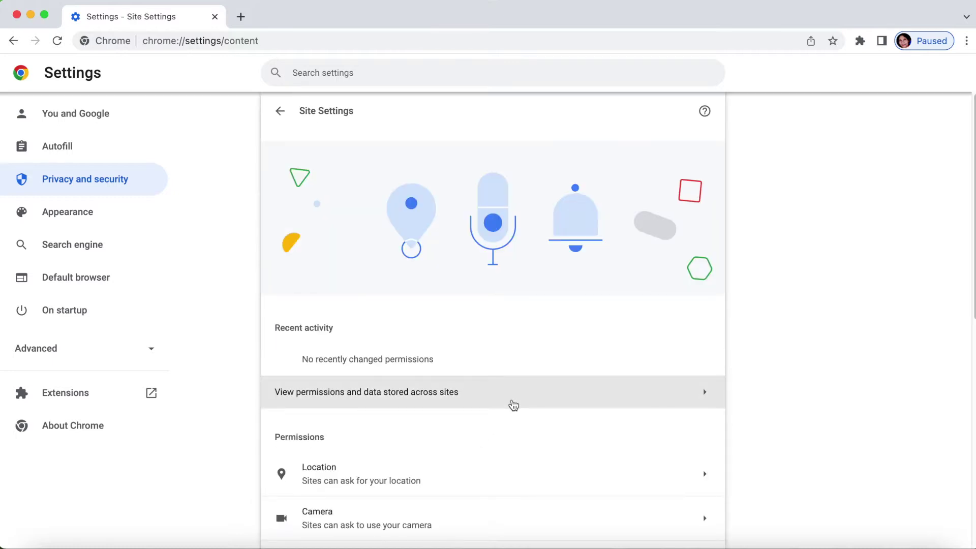
scroll(513, 405, "down", 5)
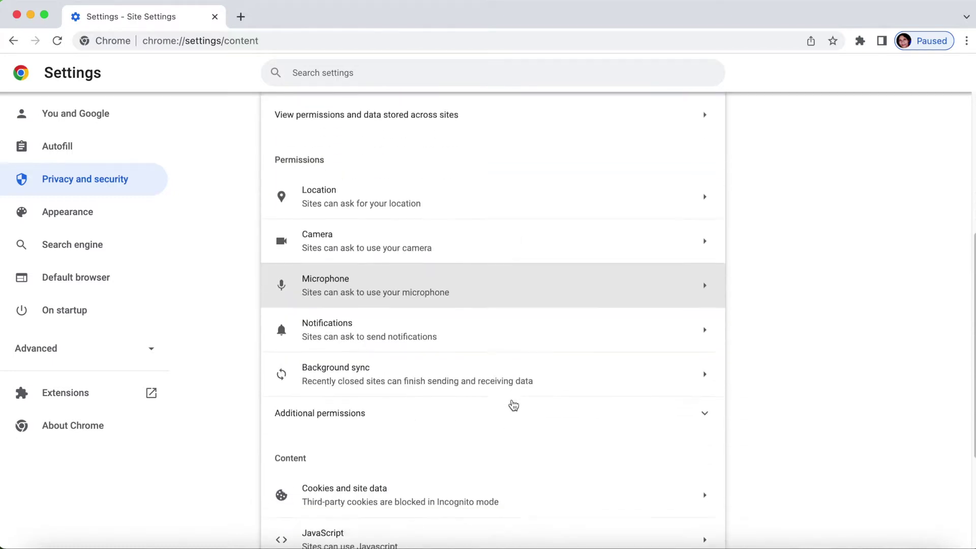
scroll(514, 405, "down", 1)
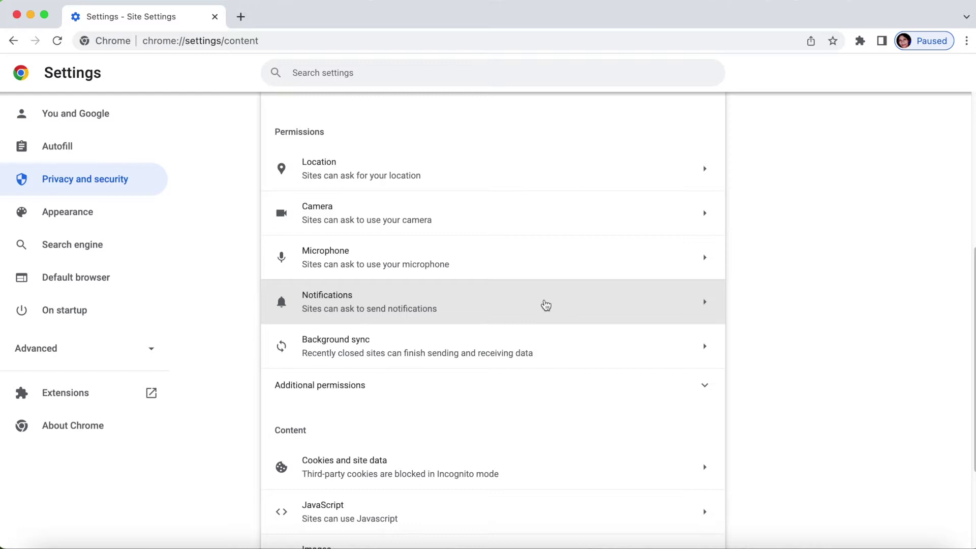
left_click(546, 305)
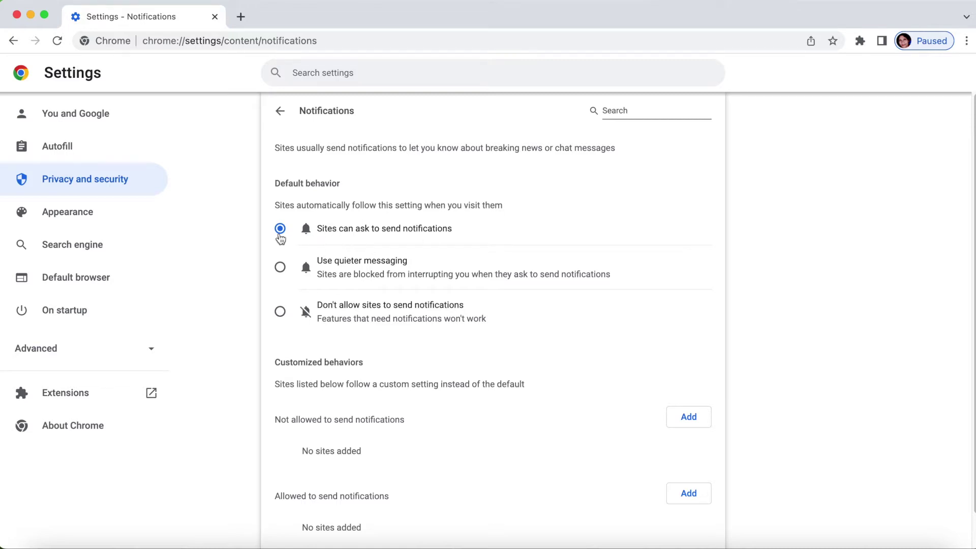
Step: Set Chrome's notifications to 'Don't allow sites to send notifications' and return to Site Settings
left_click(280, 312)
scroll(624, 352, "down", 1)
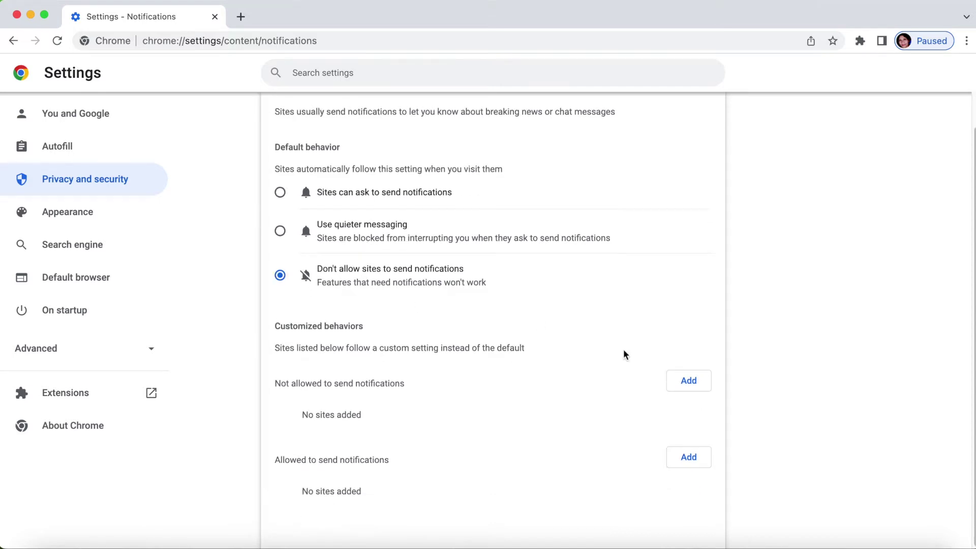
scroll(795, 275, "up", 1)
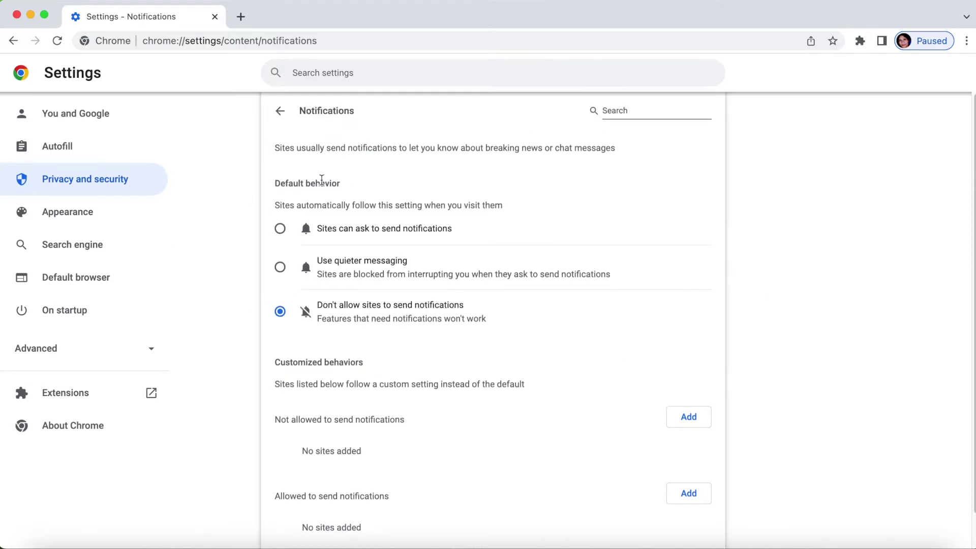
left_click(280, 112)
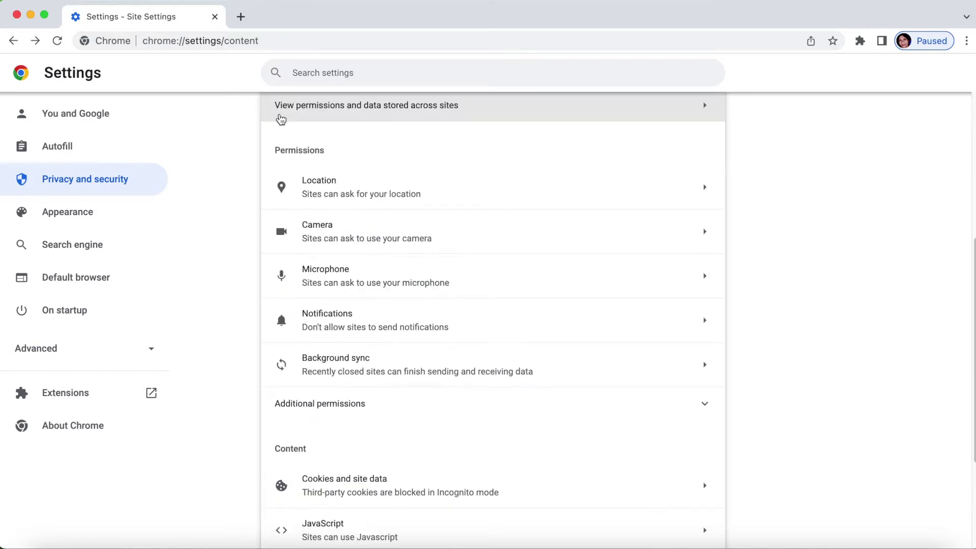
left_click(516, 322)
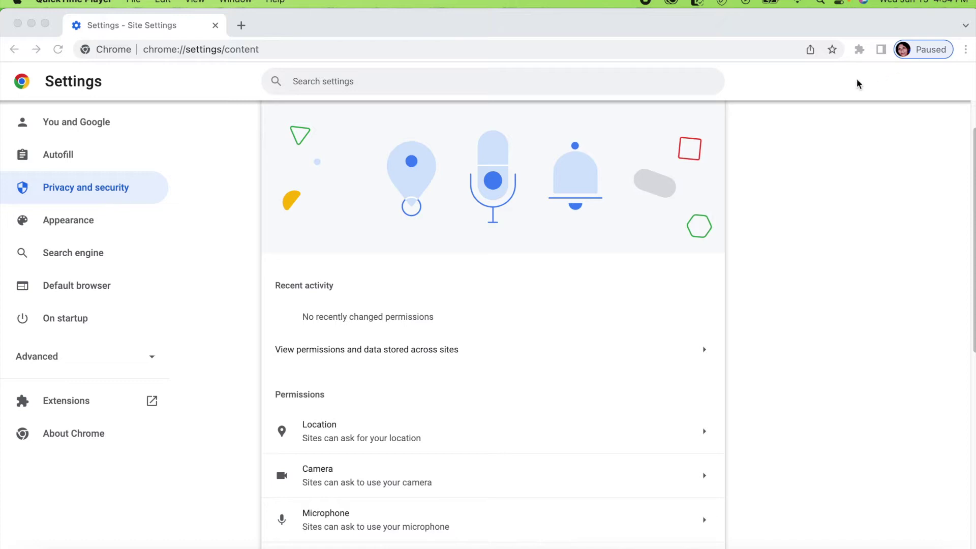
Step: Recheck that Chrome's Notifications setting still blocks sites, then open Pop-ups and redirects
left_click(498, 157)
scroll(498, 156, "up", 2)
scroll(801, 337, "down", 4)
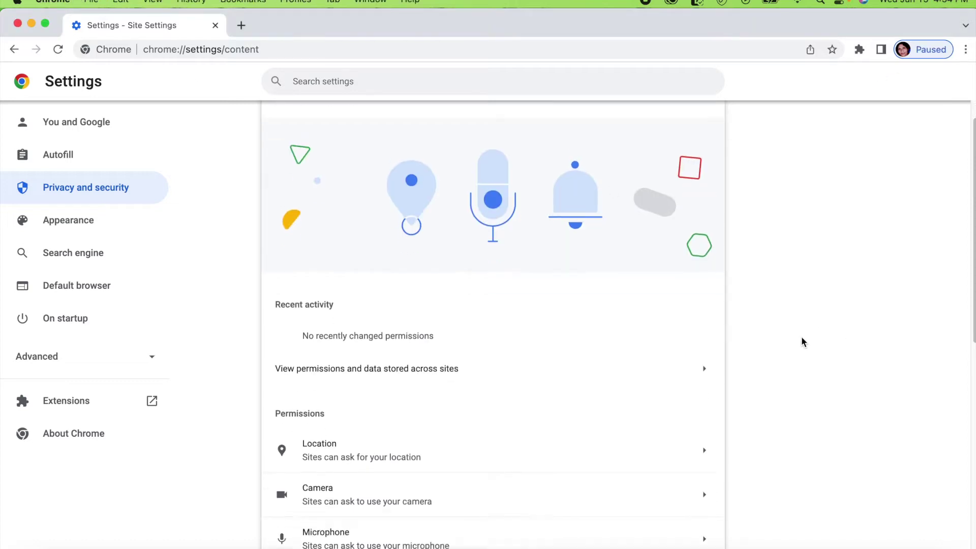
scroll(801, 341, "down", 3)
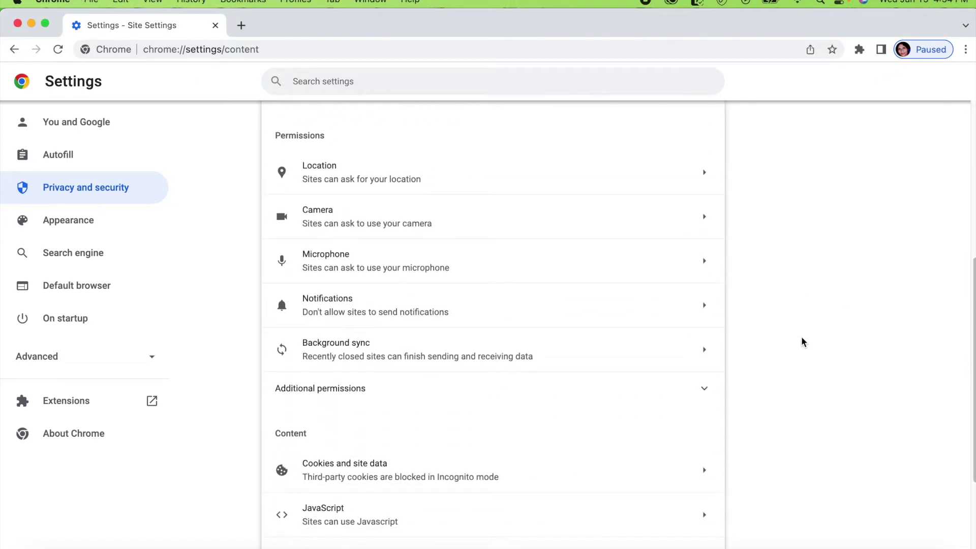
scroll(802, 341, "down", 2)
left_click(697, 244)
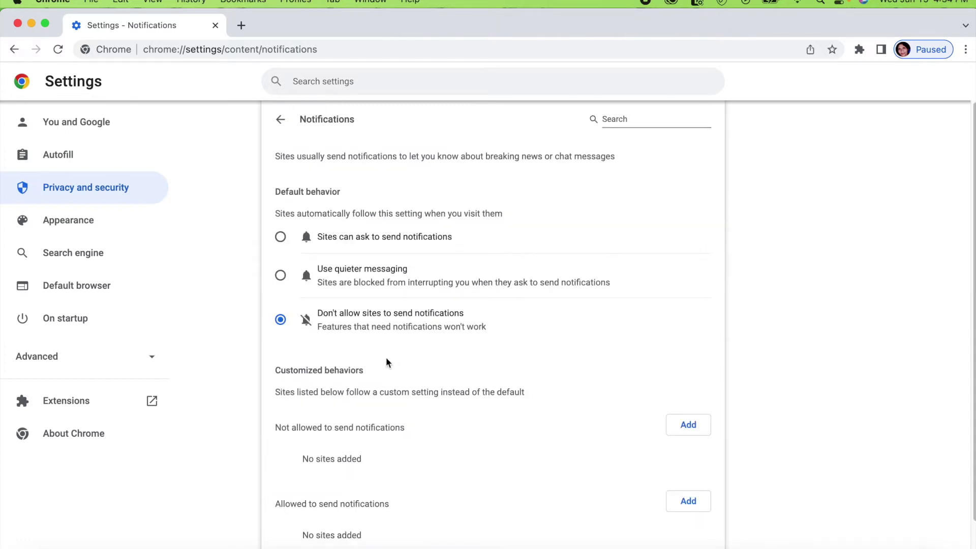
left_click(280, 120)
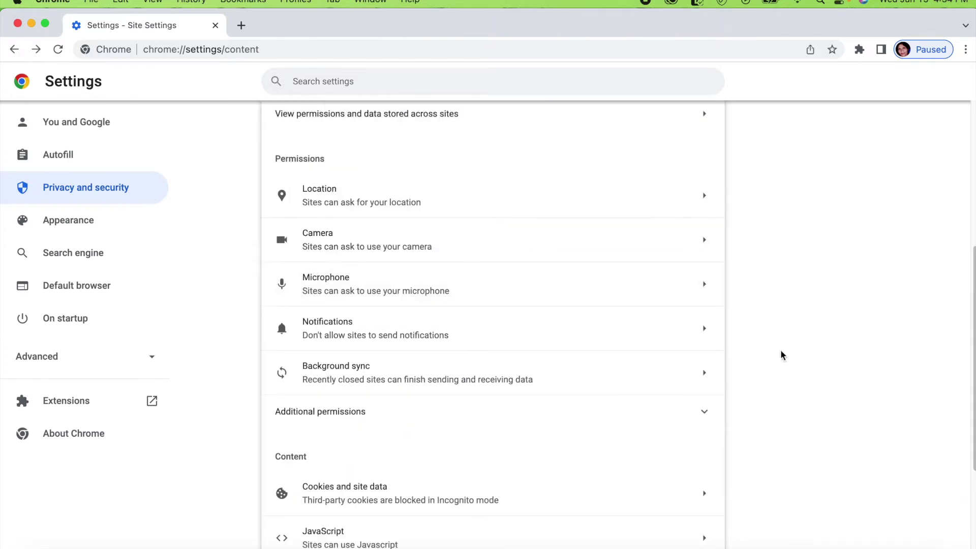
scroll(761, 350, "down", 3)
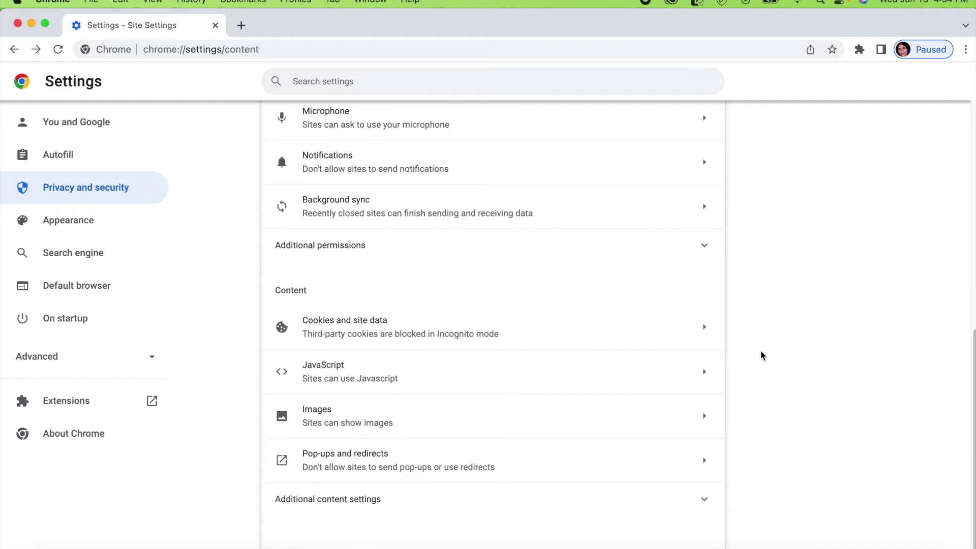
left_click(703, 459)
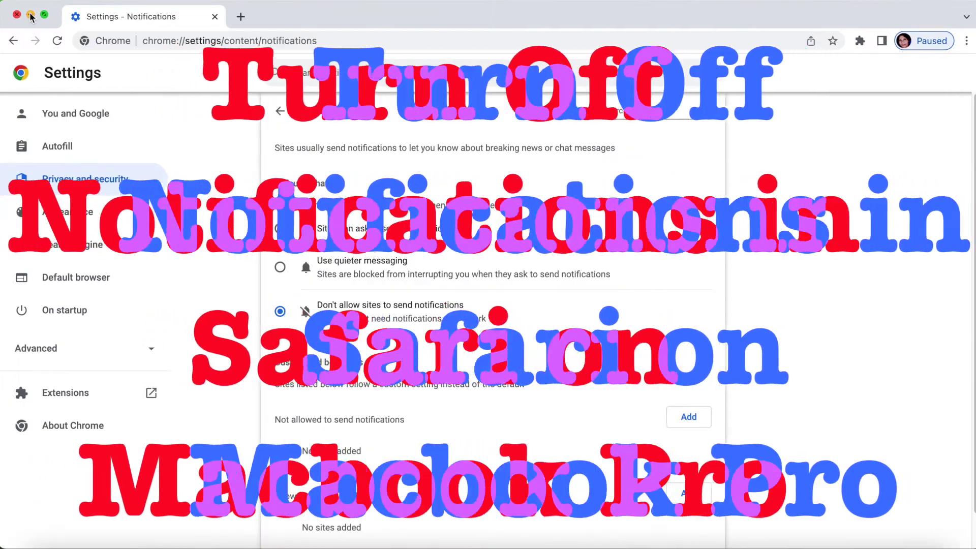
Step: Switch to Safari and open Preferences from the Safari menu
left_click(243, 545)
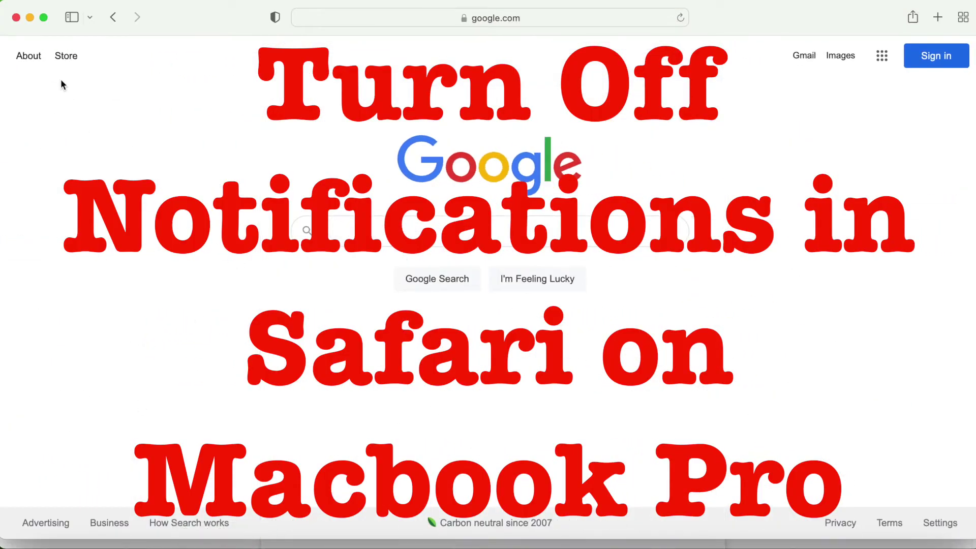
mouse_move(45, 7)
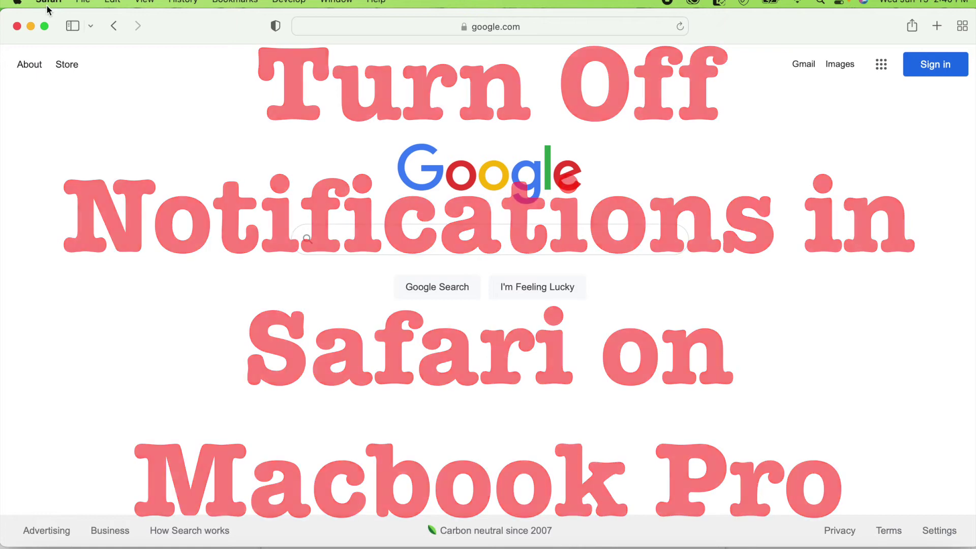
left_click(49, 4)
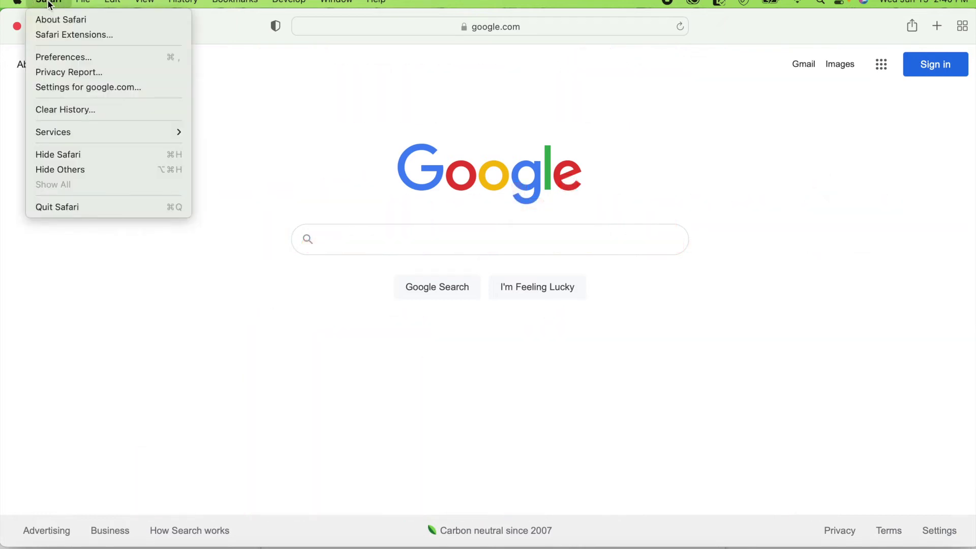
left_click(58, 56)
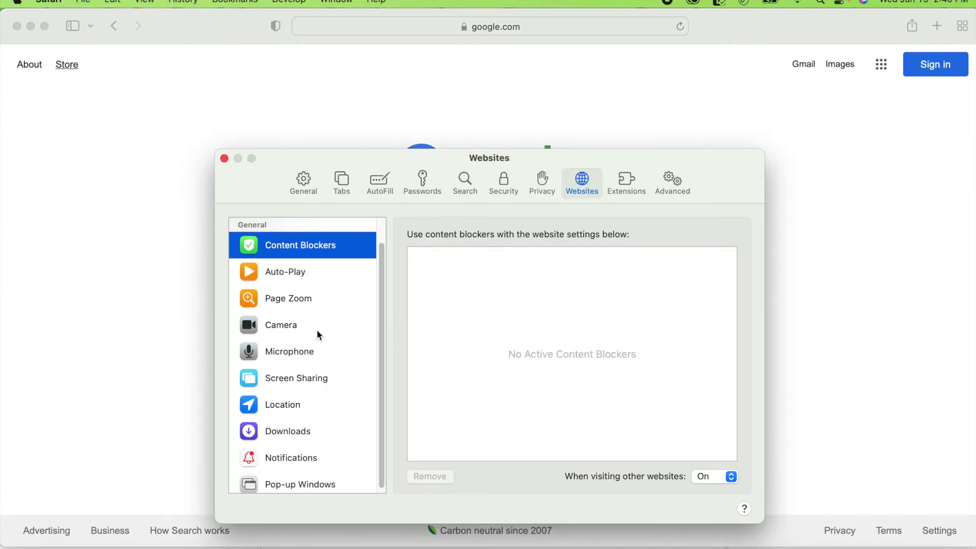
Step: Show Safari's Websites > Notifications list, where LuckyVitamin and Movoto are set to Allow
scroll(328, 365, "down", 1)
left_click(288, 187)
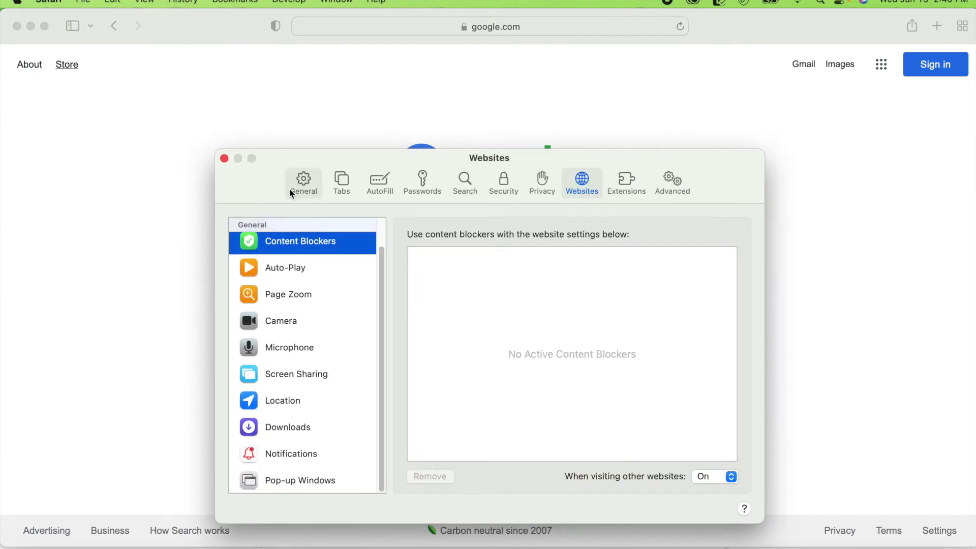
left_click(539, 187)
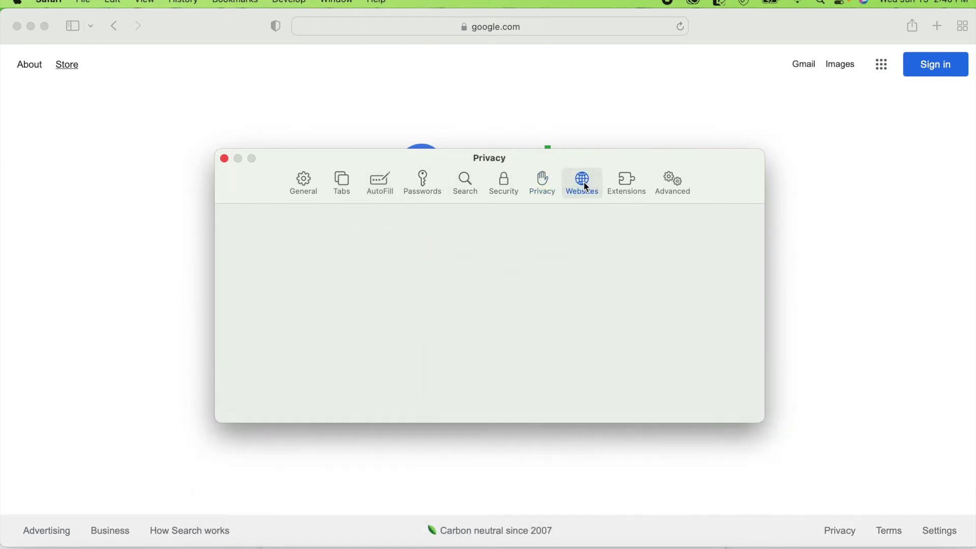
left_click(582, 183)
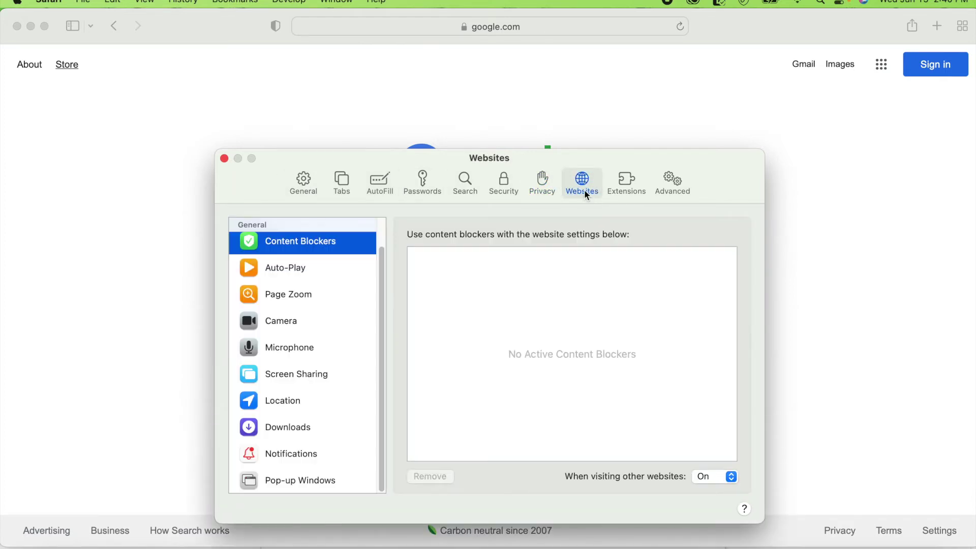
scroll(303, 407, "down", 1)
left_click(286, 458)
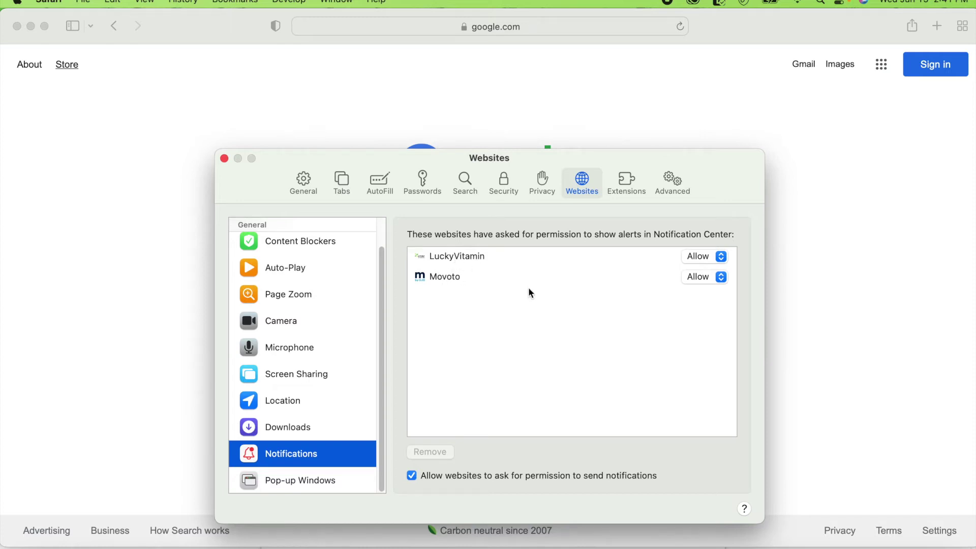
Step: Deny notifications for Movoto and remove it from Safari's Notifications list
left_click(720, 281)
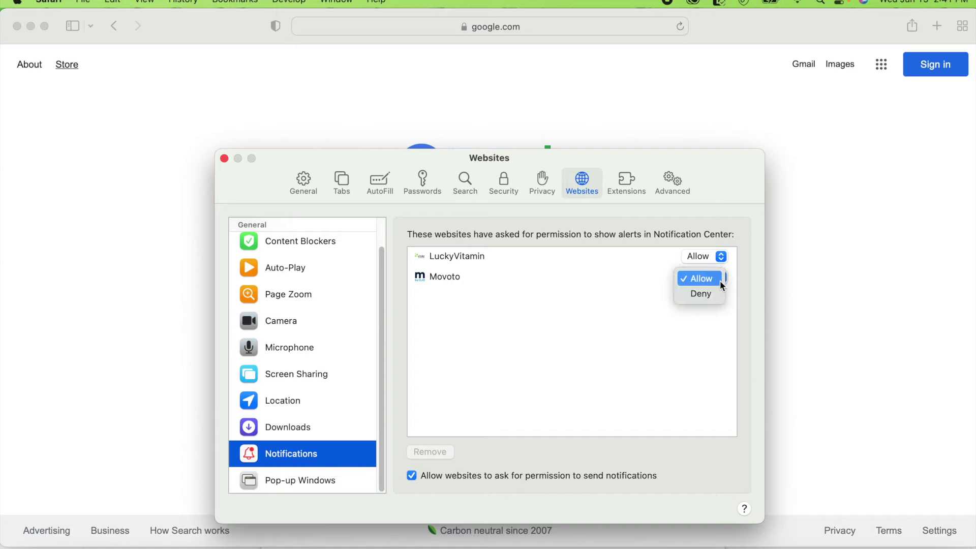
left_click(704, 297)
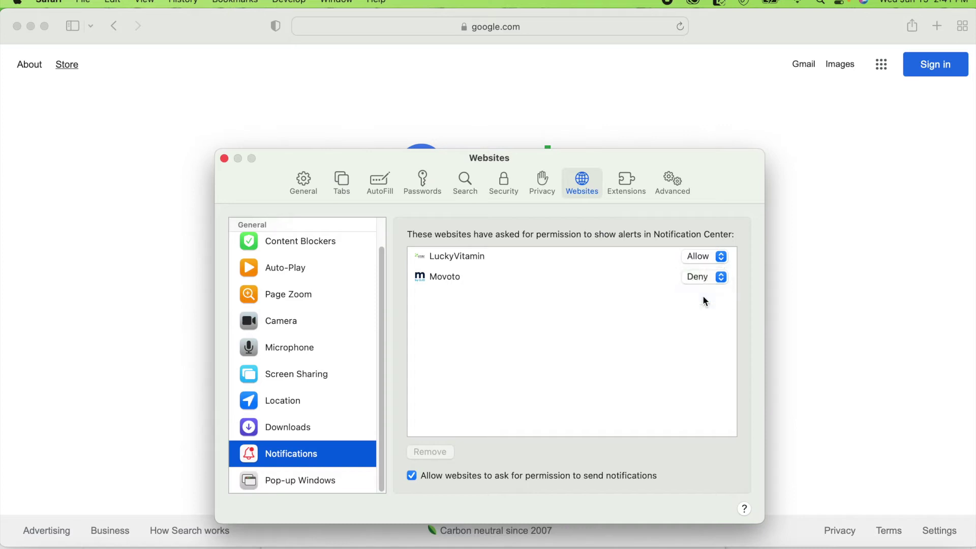
left_click(720, 257)
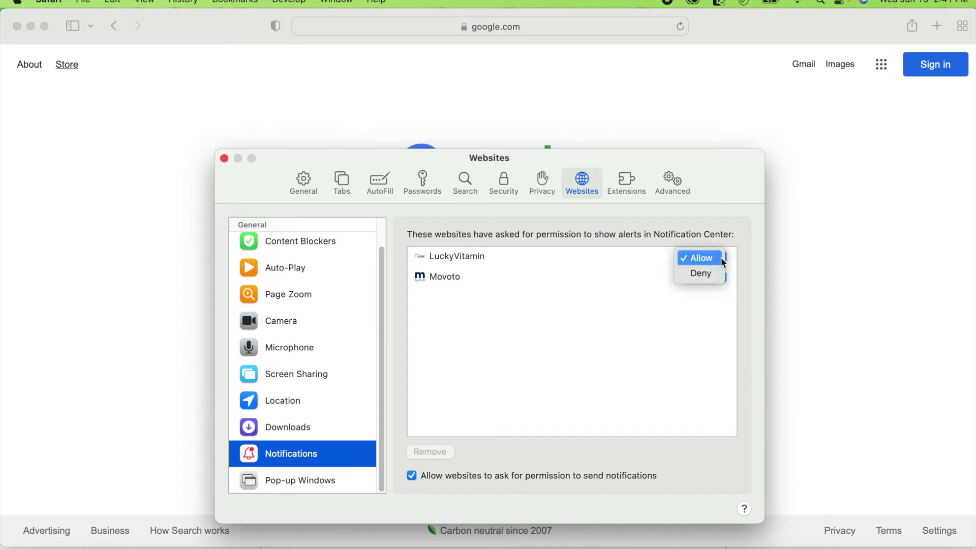
left_click(699, 275)
left_click(440, 282)
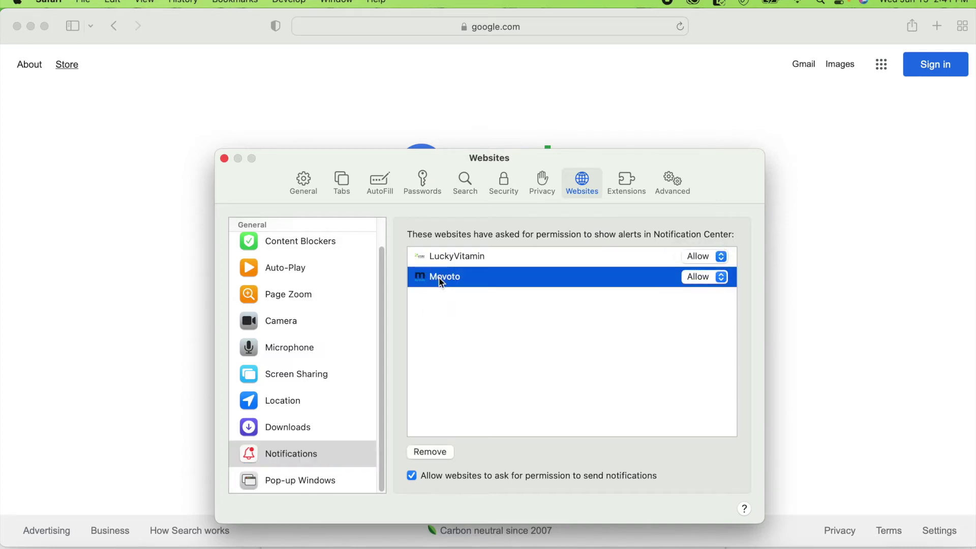
left_click(720, 281)
left_click(692, 298)
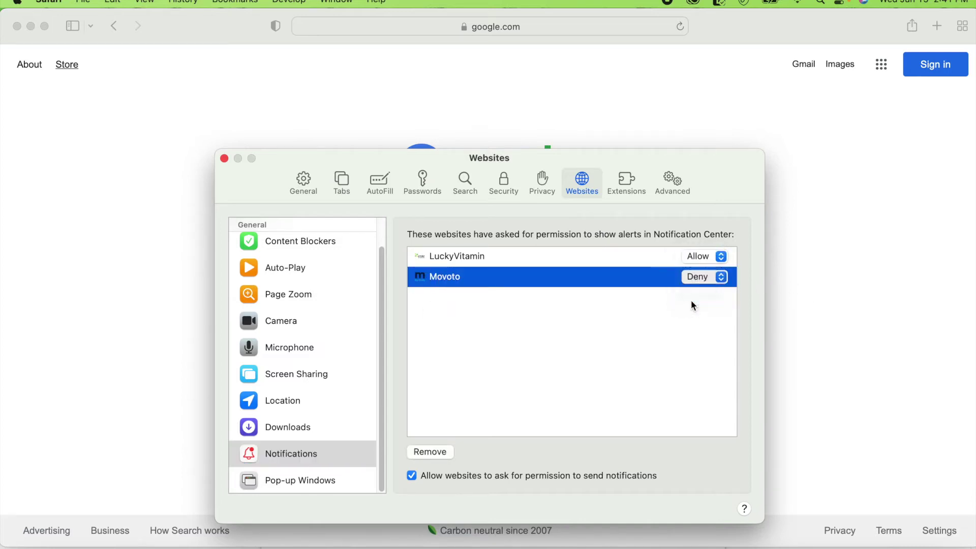
left_click(691, 301)
left_click(478, 276)
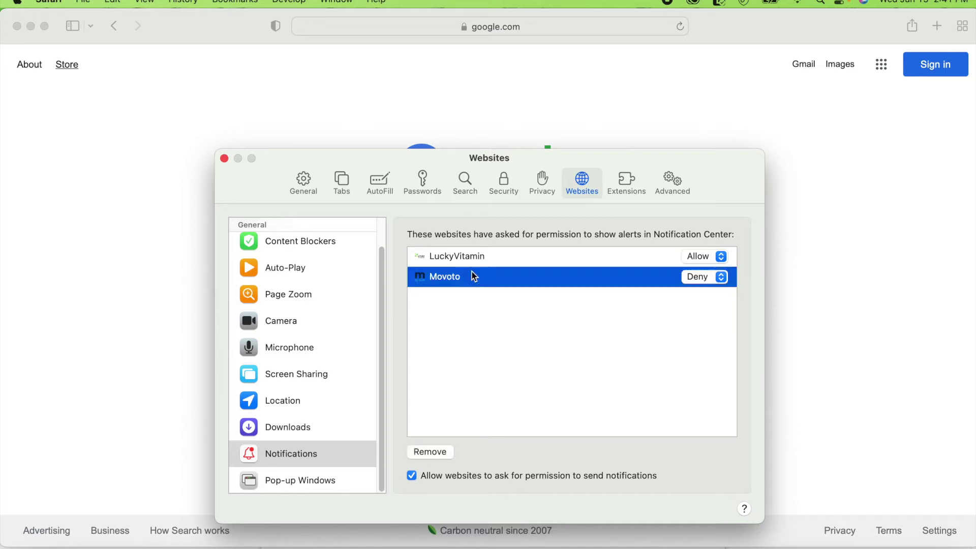
left_click(428, 453)
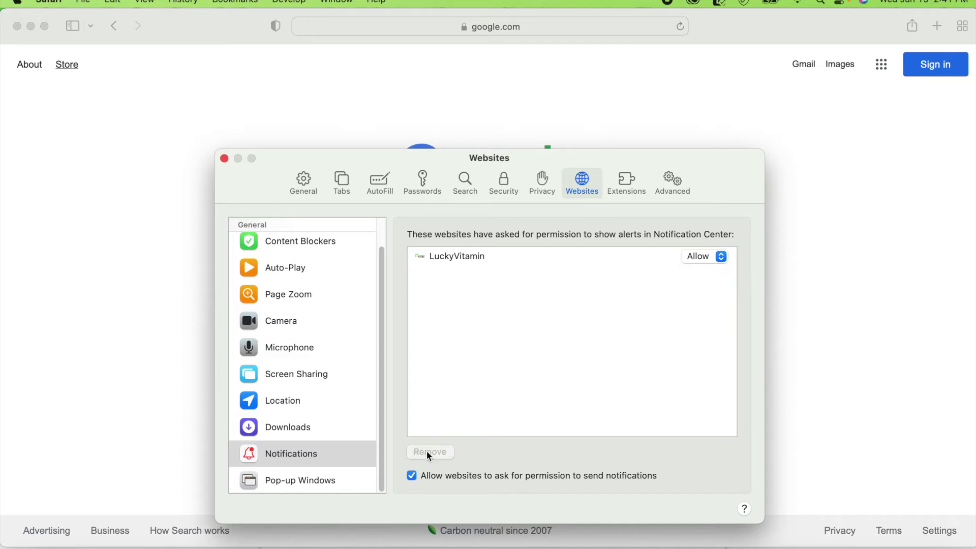
Step: Set LuckyVitamin to Deny, then remove it so no websites remain listed
left_click(467, 263)
left_click(721, 257)
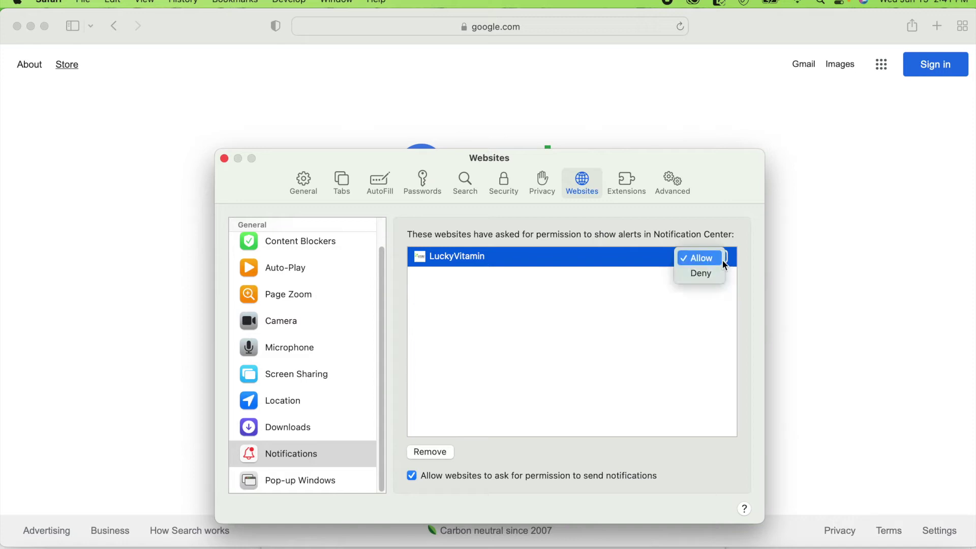
left_click(701, 274)
left_click(642, 302)
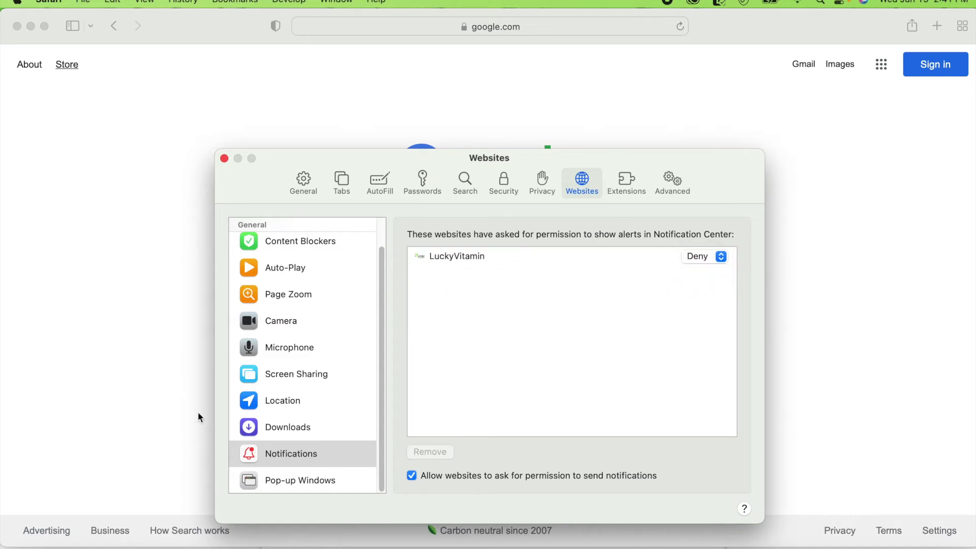
left_click(297, 431)
left_click(286, 406)
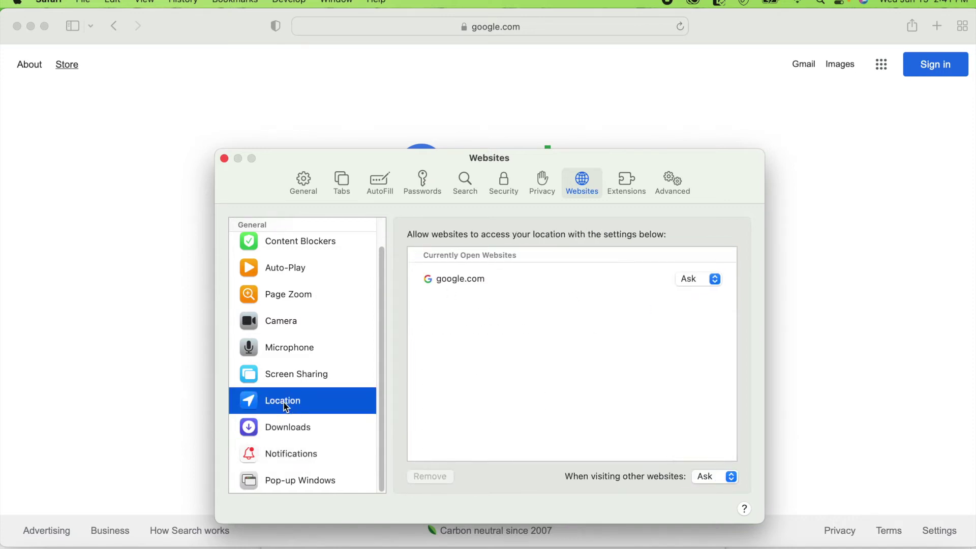
left_click(275, 458)
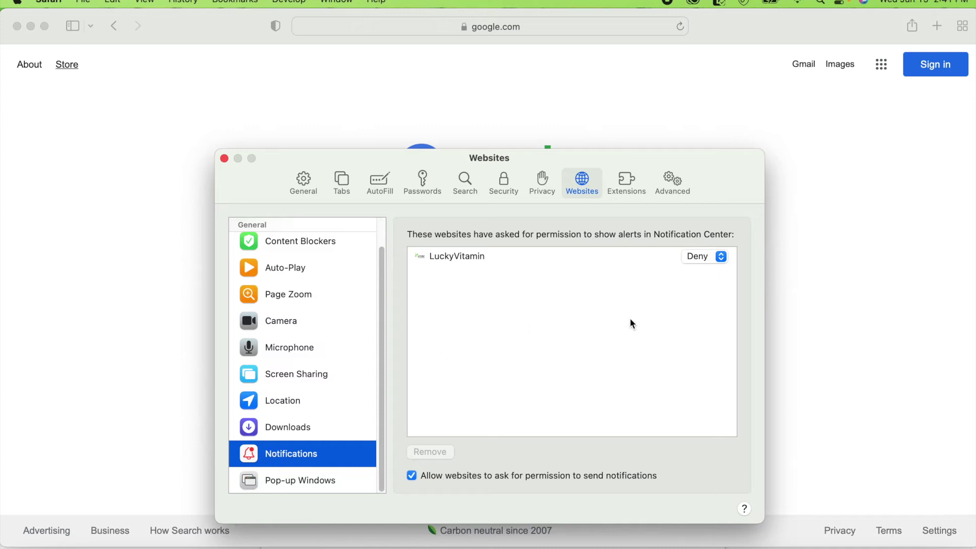
left_click(455, 259)
left_click(432, 454)
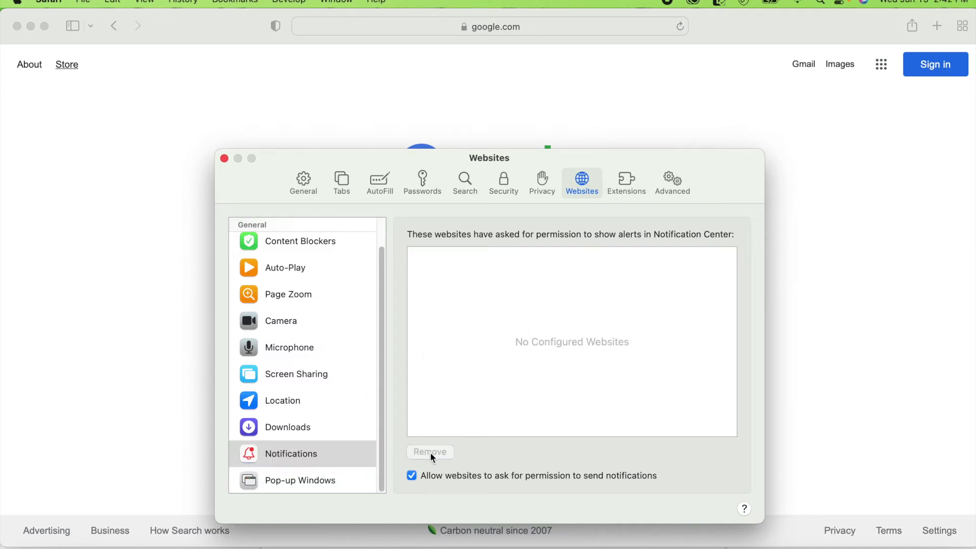
key("shift+Tab")
scroll(382, 350, "up", 1)
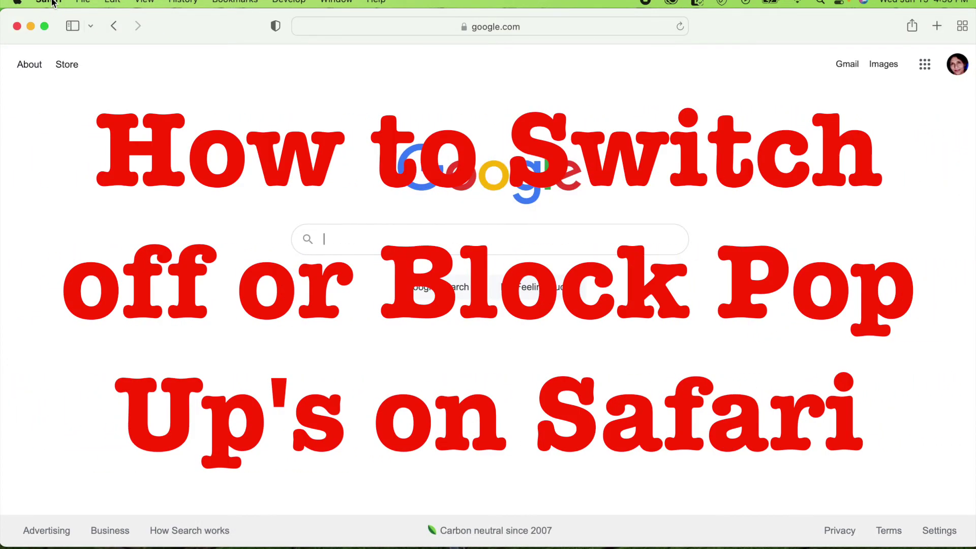
left_click(50, 2)
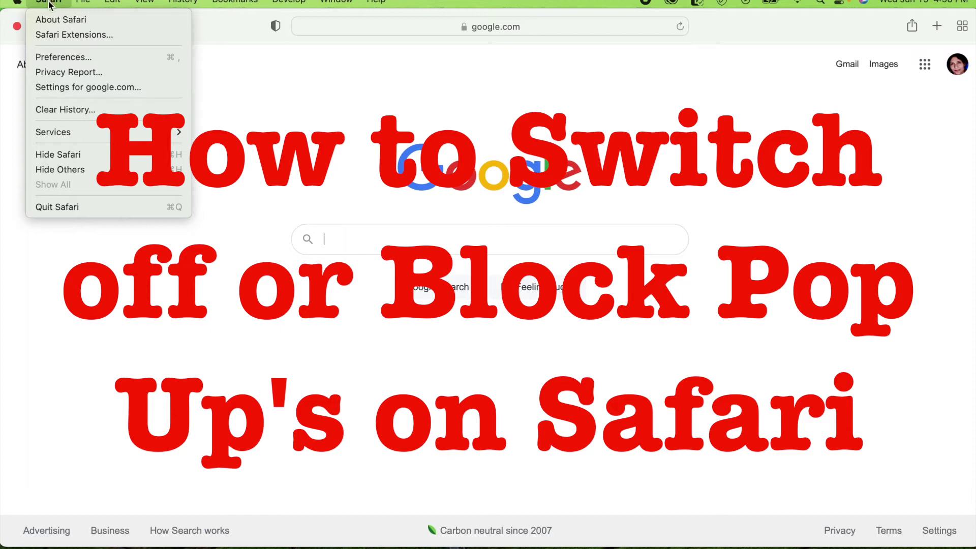
left_click(58, 59)
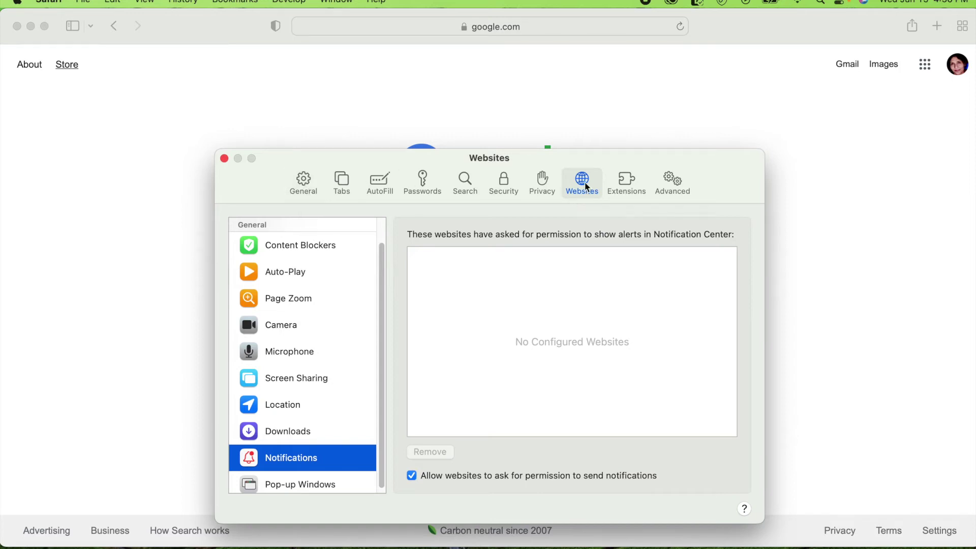
Step: Open Safari's Pop-up Windows list, with google.com and youtube.com on Block and Notify
left_click(303, 183)
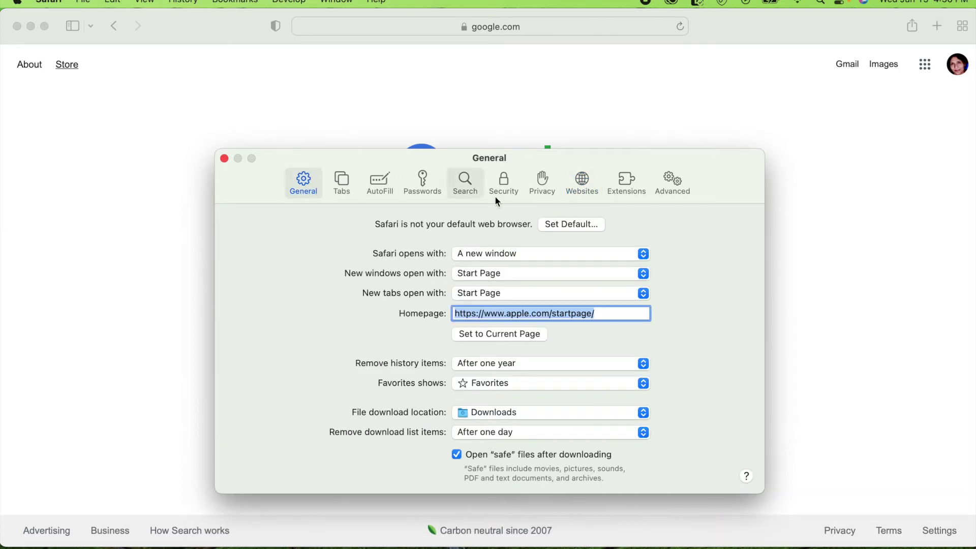
left_click(589, 188)
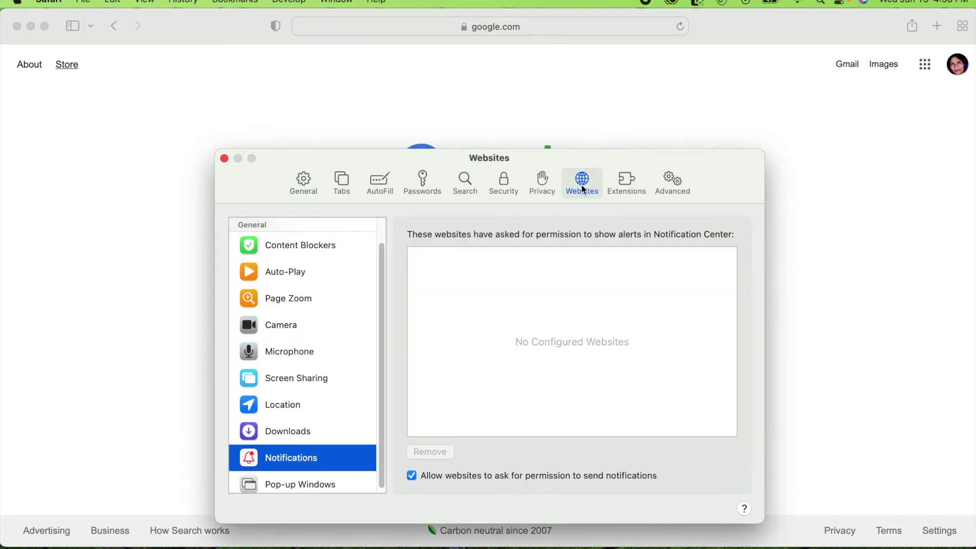
scroll(307, 359, "down", 1)
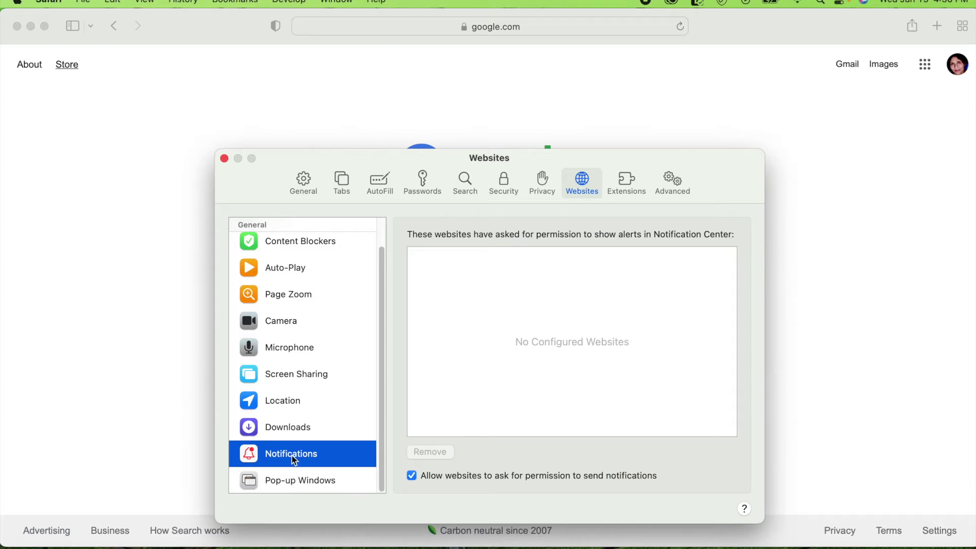
left_click(284, 483)
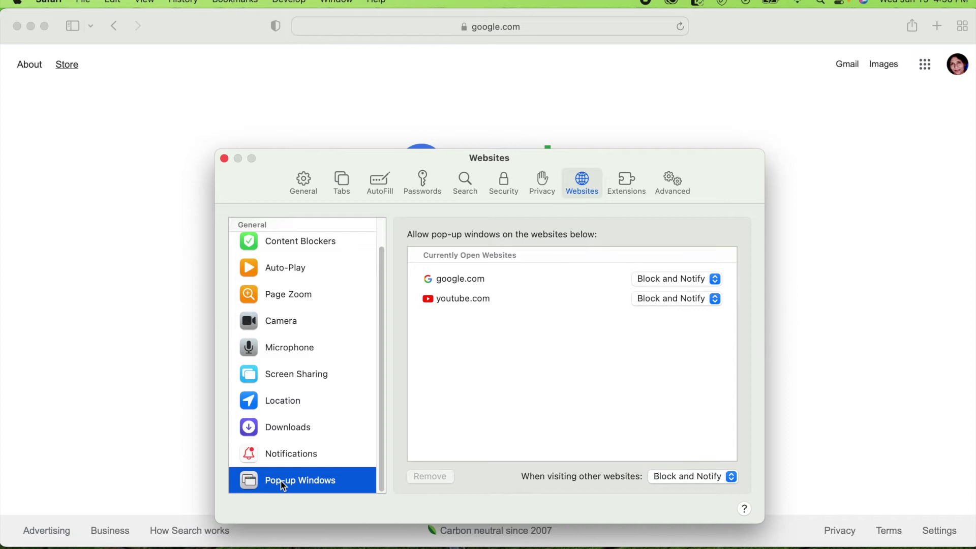
left_click(715, 303)
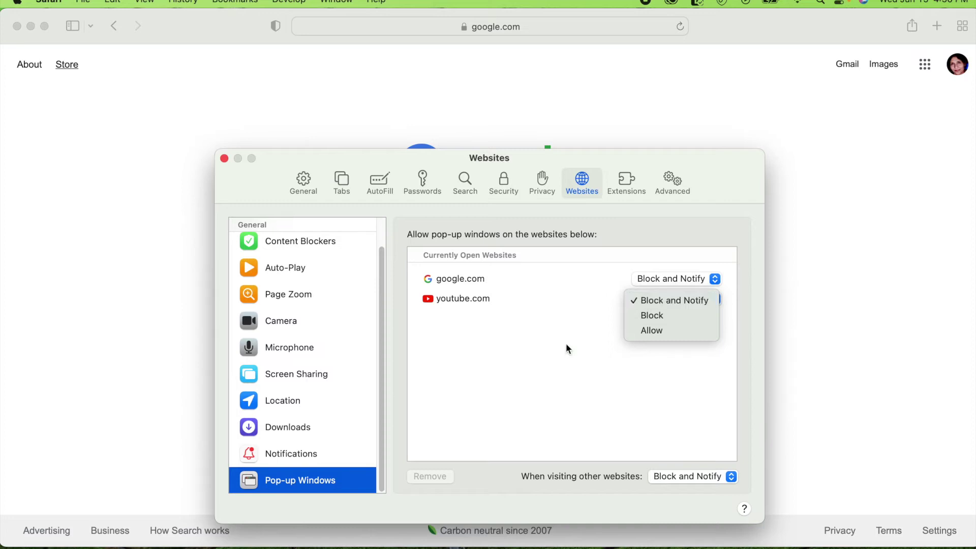
Step: Set youtube.com's pop-up permission to Block
left_click(560, 367)
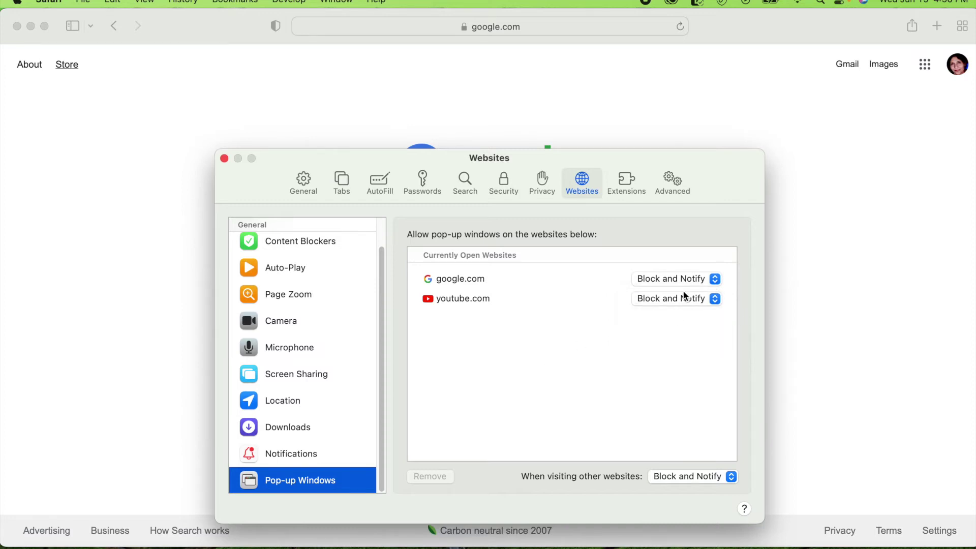
left_click(483, 304)
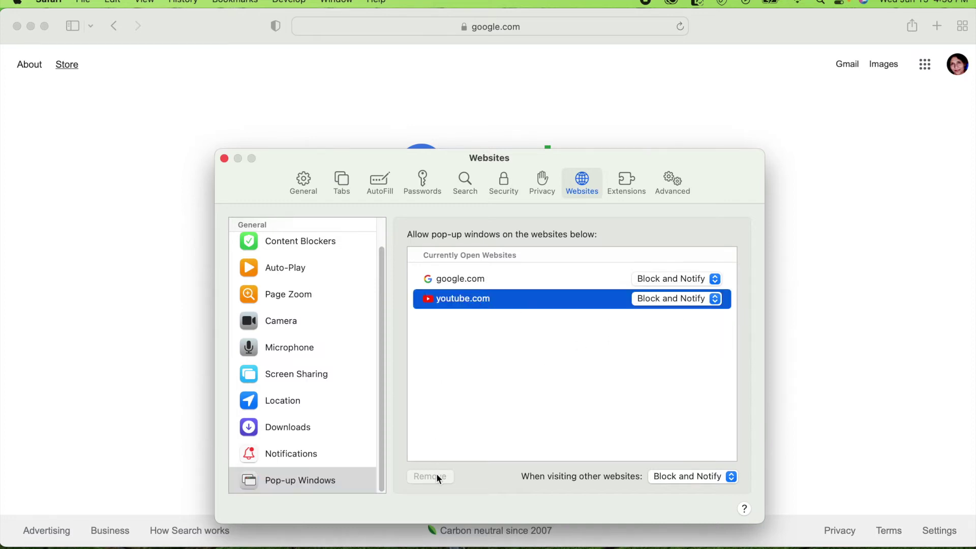
left_click(714, 298)
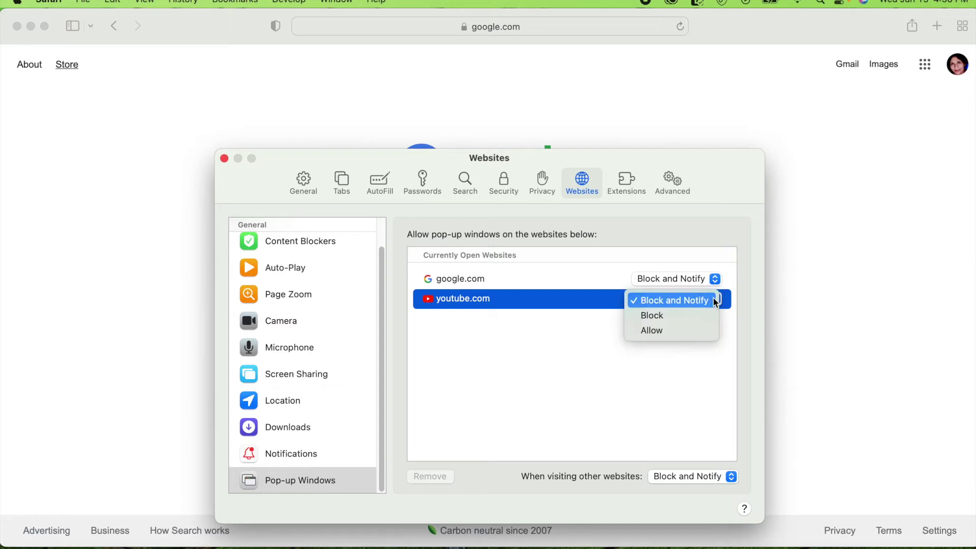
left_click(660, 317)
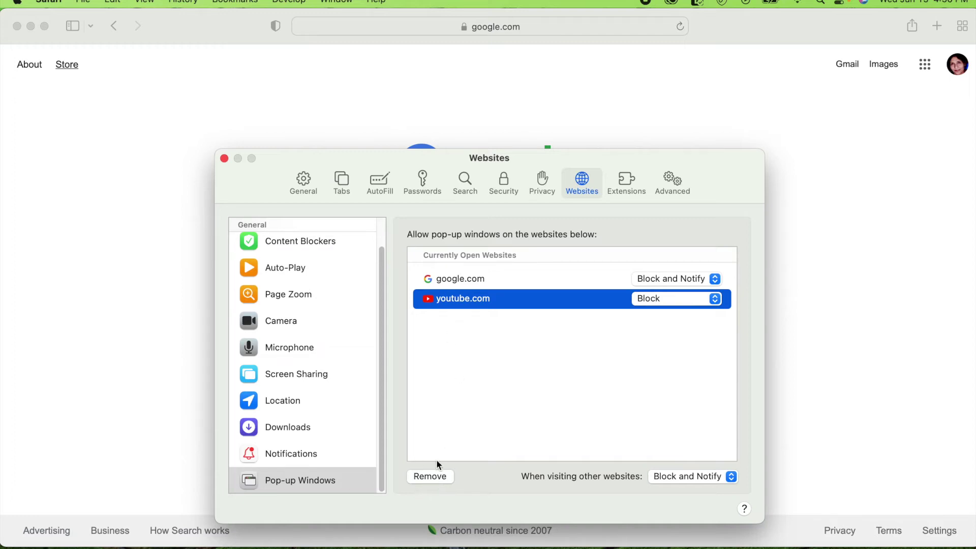
left_click(712, 299)
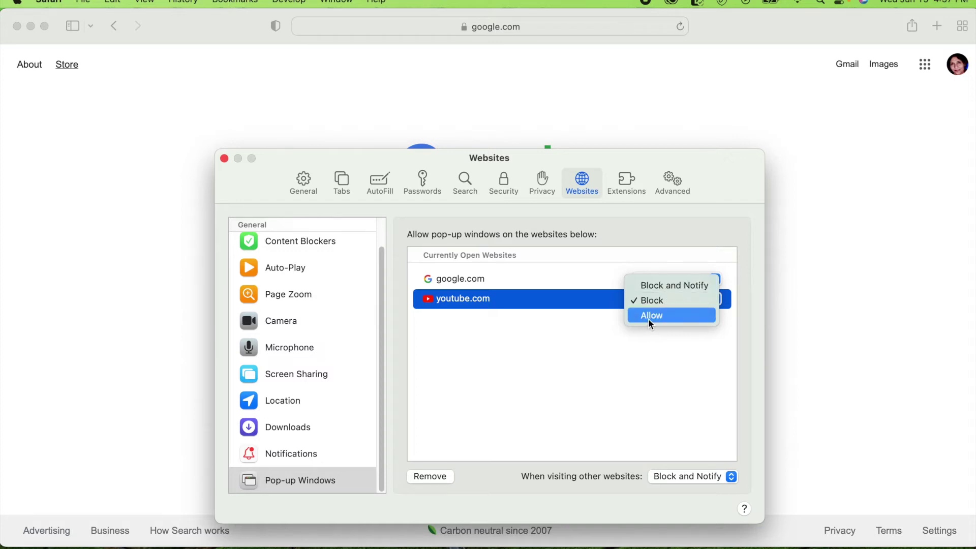
left_click(599, 344)
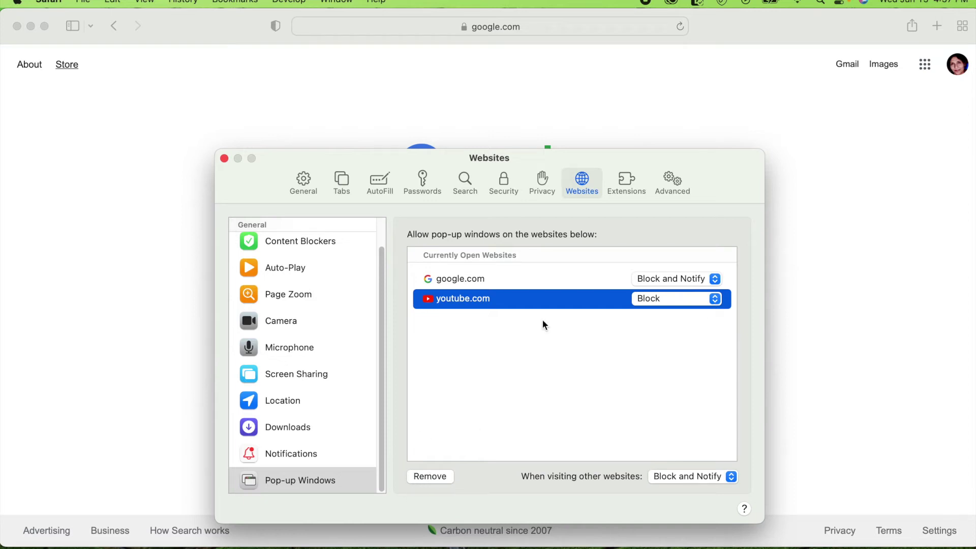
Step: Change youtube.com's pop-ups back to Block and Notify, then to Allow
left_click(714, 300)
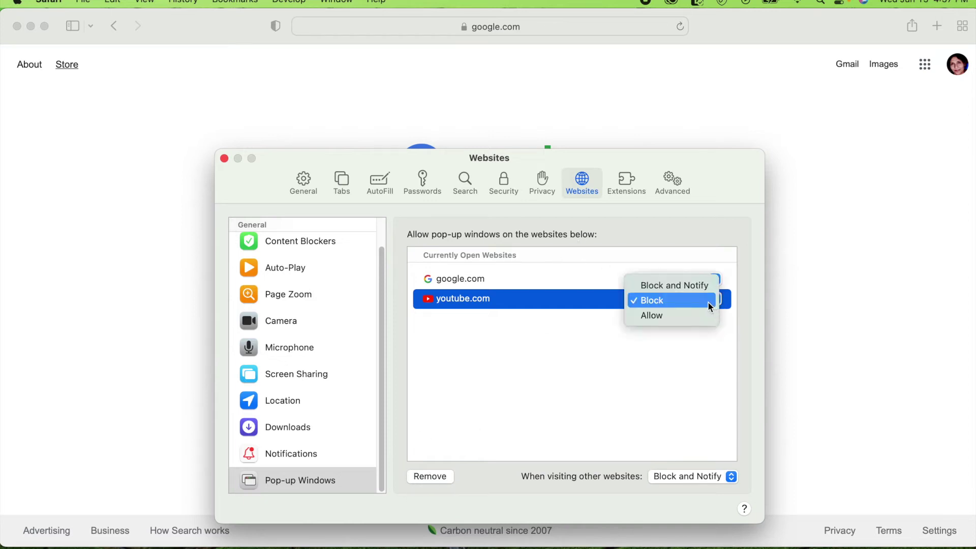
left_click(671, 284)
left_click(624, 318)
left_click(502, 304)
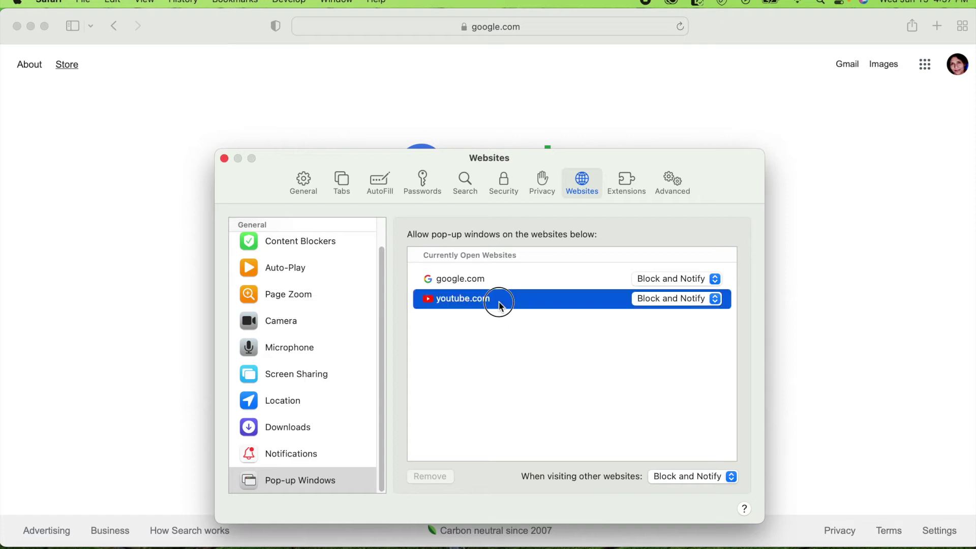
left_click(714, 299)
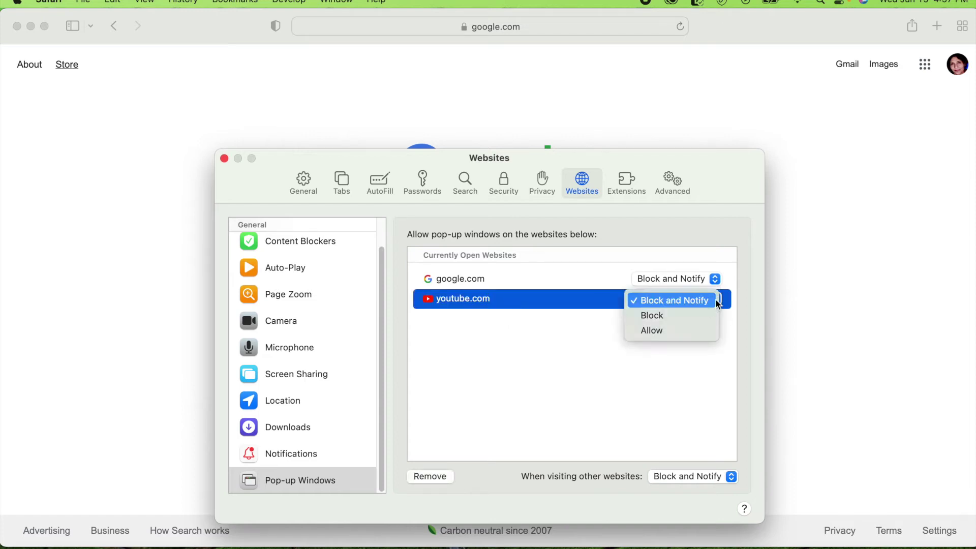
left_click(660, 331)
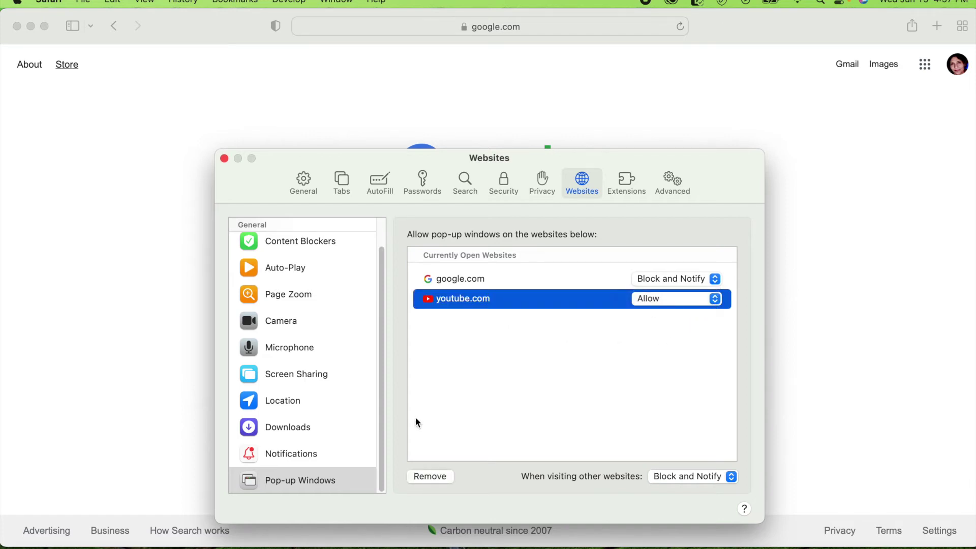
left_click(442, 404)
left_click(468, 302)
Step: Switch google.com's pop-ups to Block and back to Block and Notify; set youtube.com to Block and Notify
left_click(475, 278)
left_click(715, 279)
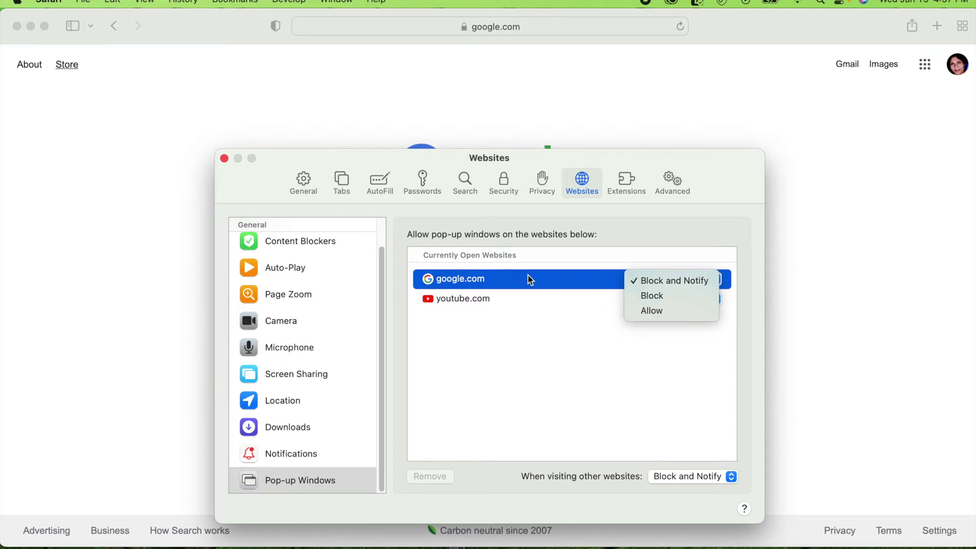
left_click(648, 296)
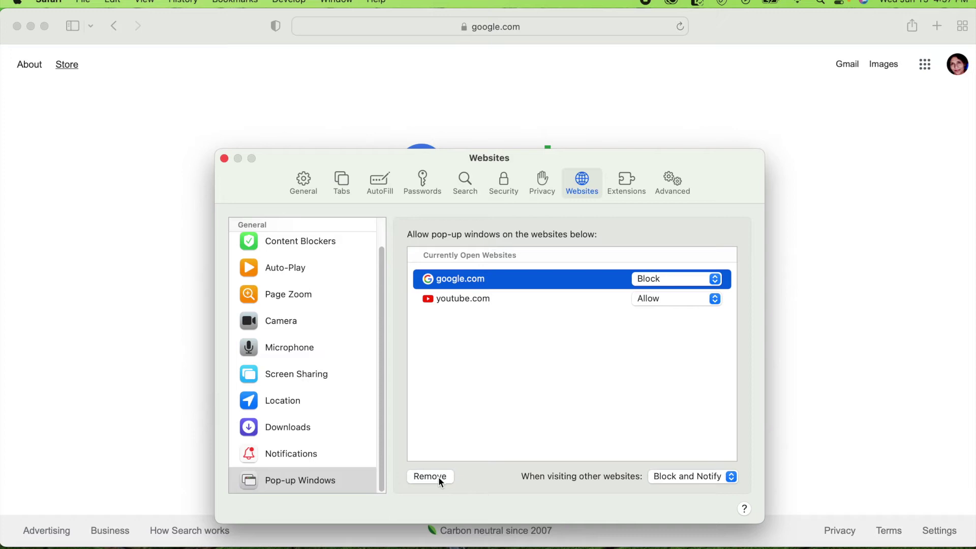
left_click(715, 279)
left_click(682, 265)
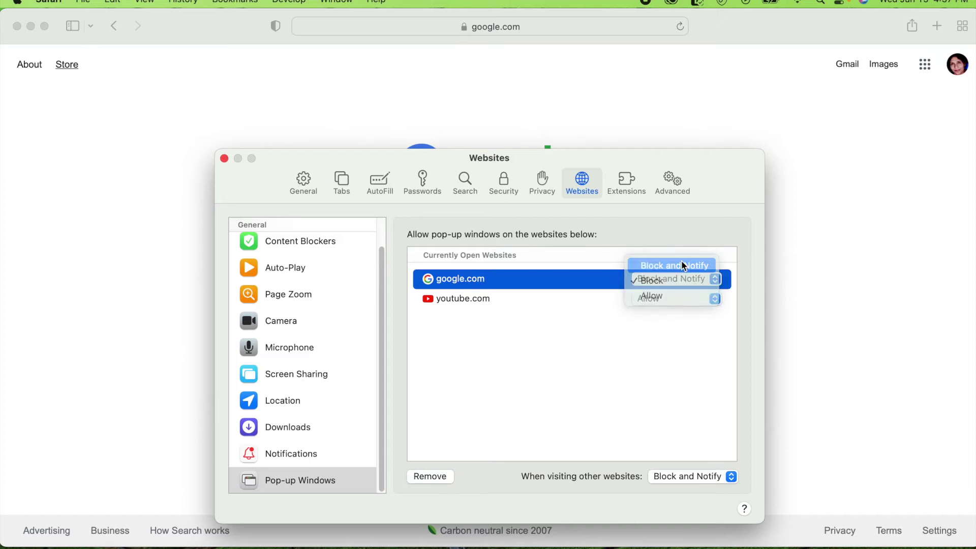
left_click(713, 299)
left_click(660, 267)
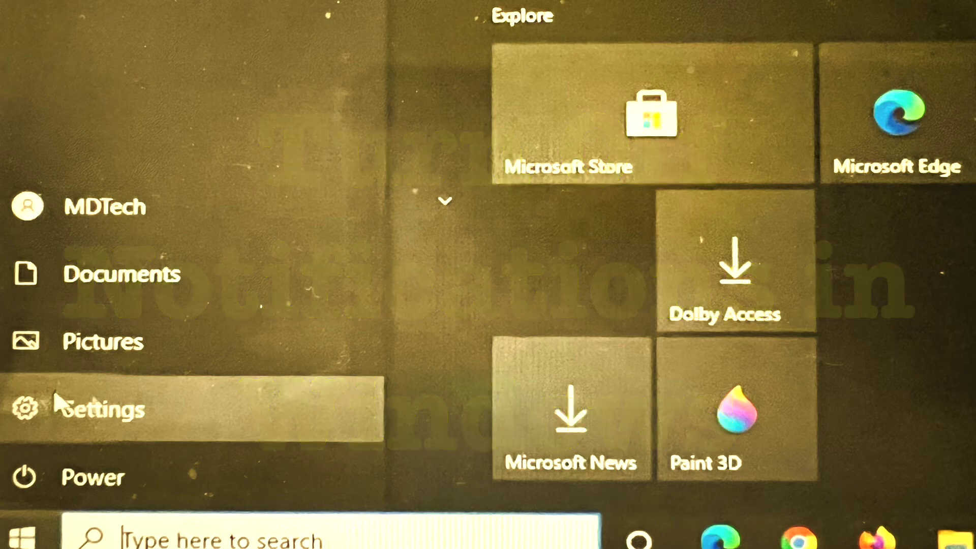
Step: Open Windows Settings > System and go to the Notifications & actions page
left_click(56, 395)
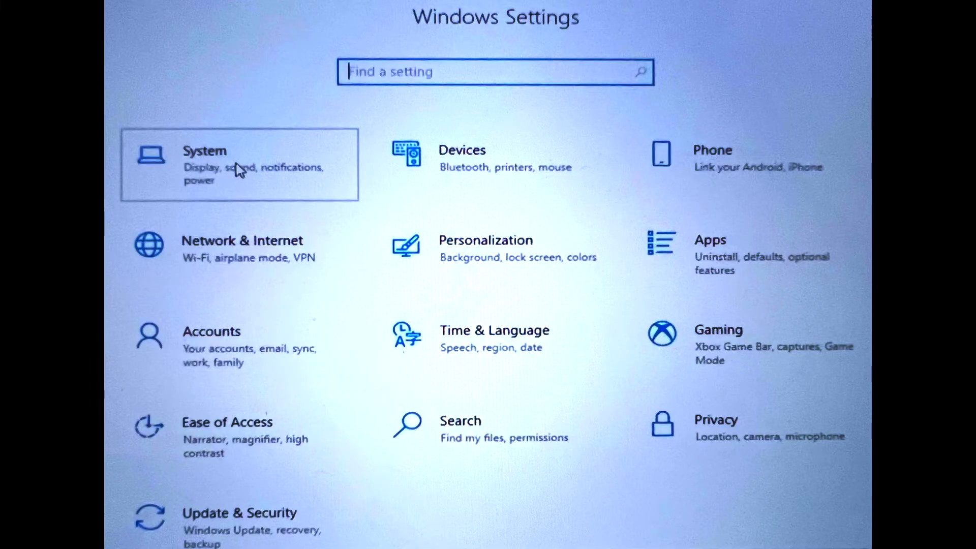
left_click(238, 169)
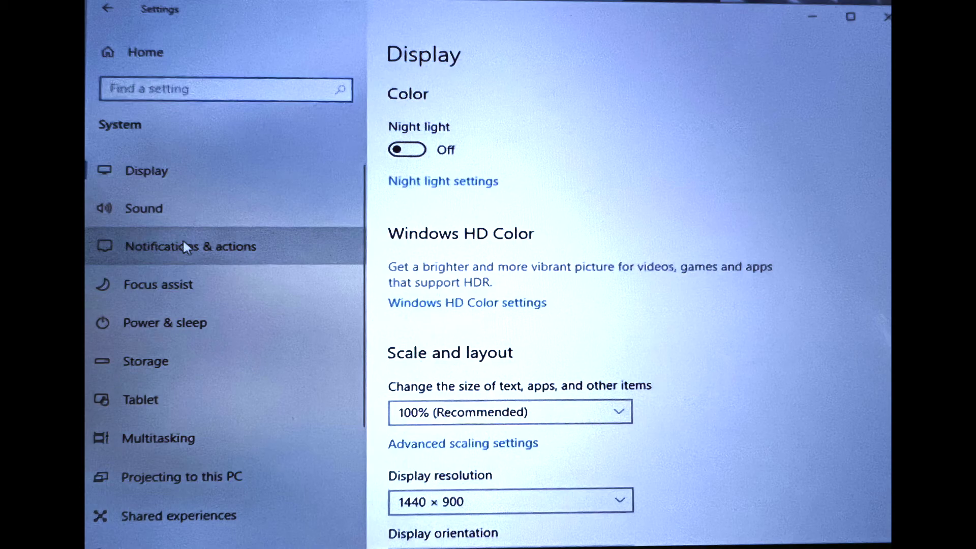
left_click(185, 246)
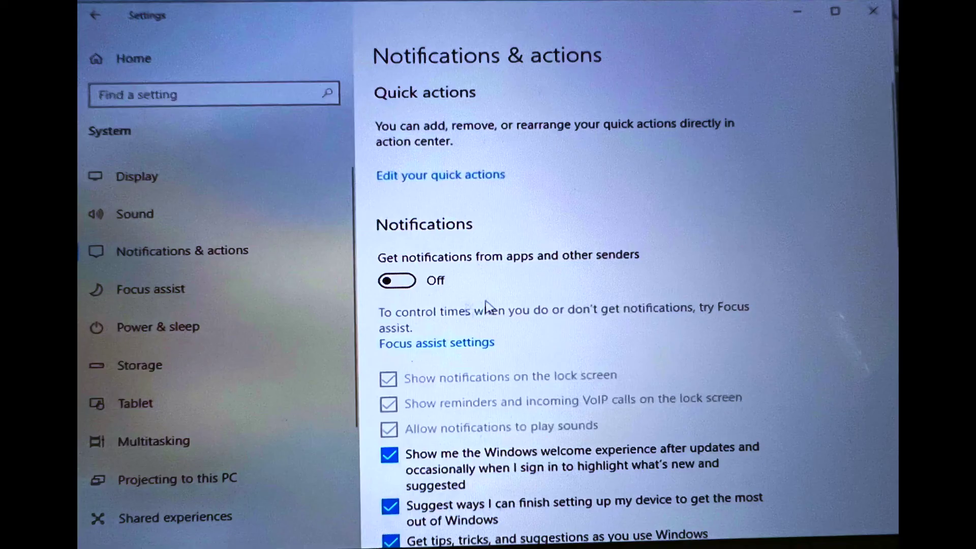